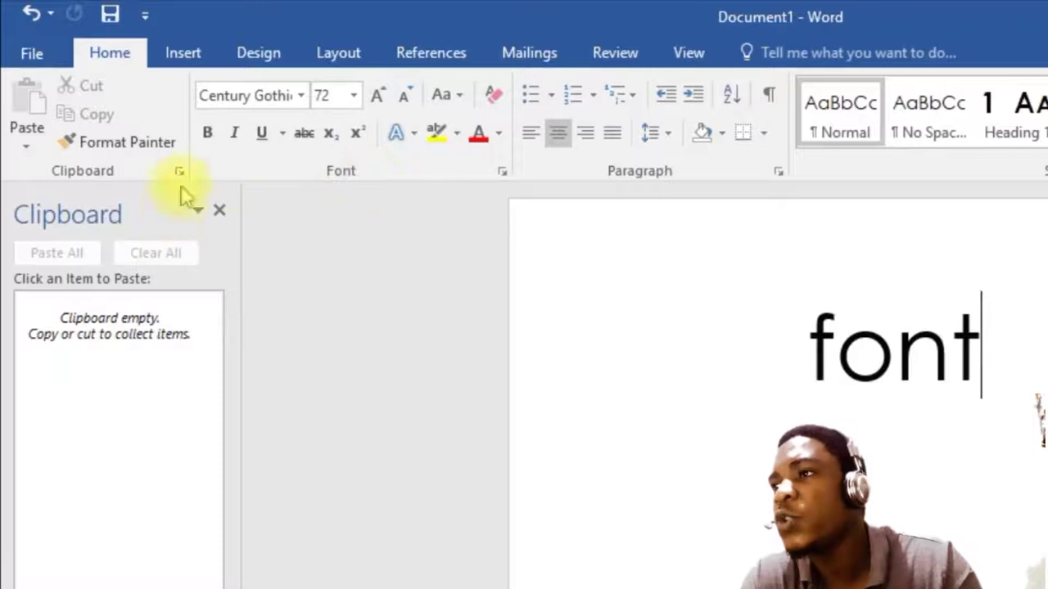
left_click(302, 95)
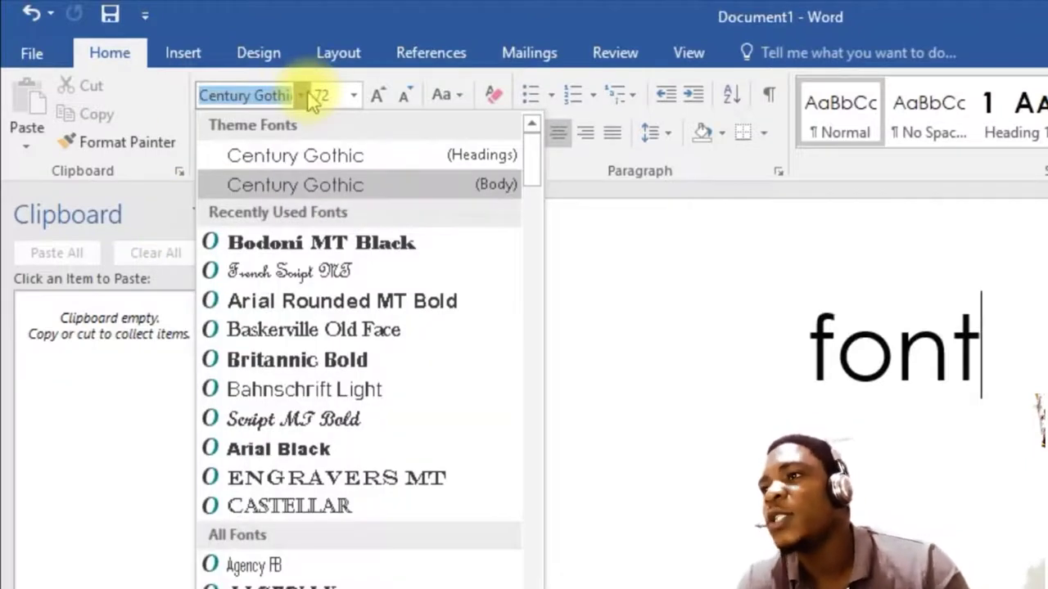
left_click(303, 95)
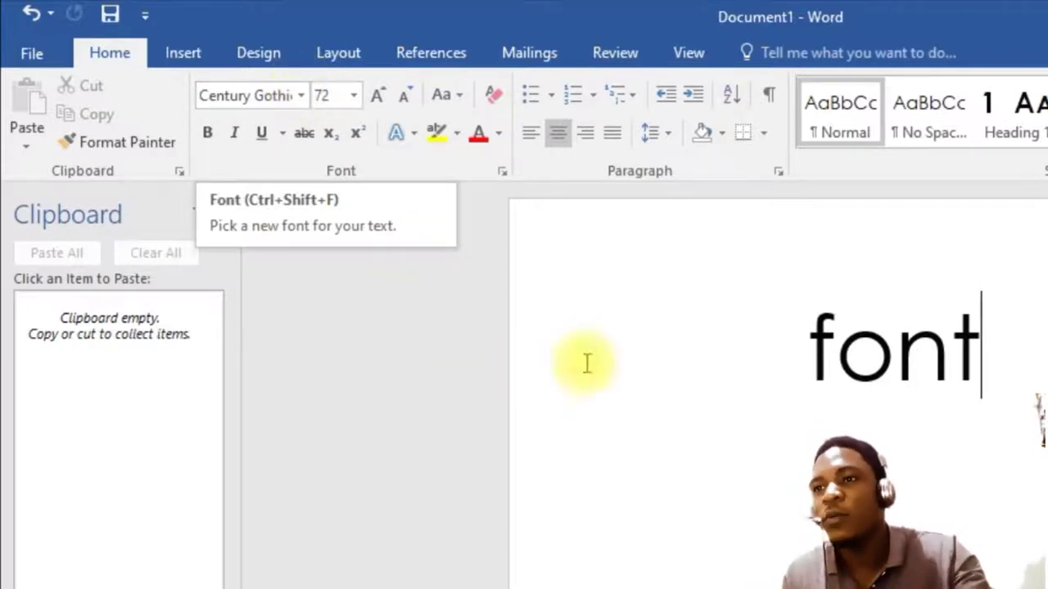
left_click_drag(1000, 355, 769, 343)
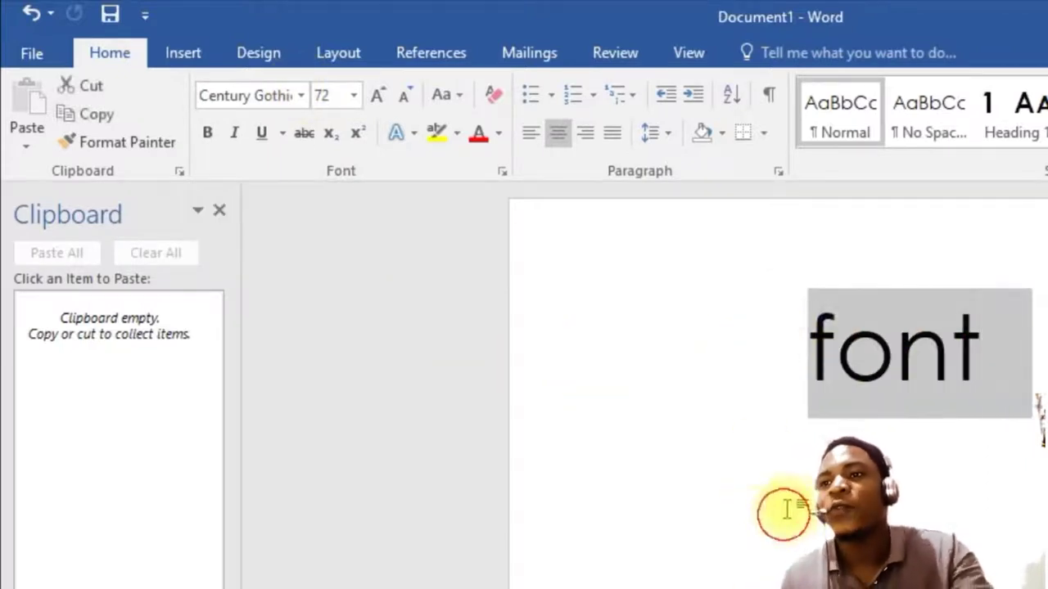
Select the entire word 'font' on the page.
left_click(892, 369)
double_click(892, 369)
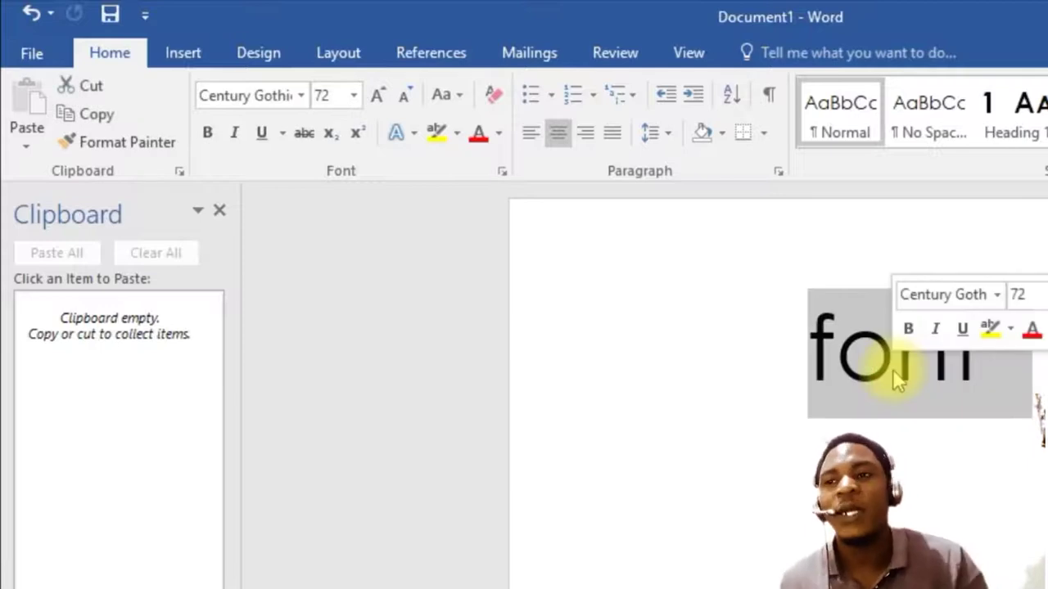
key("Right")
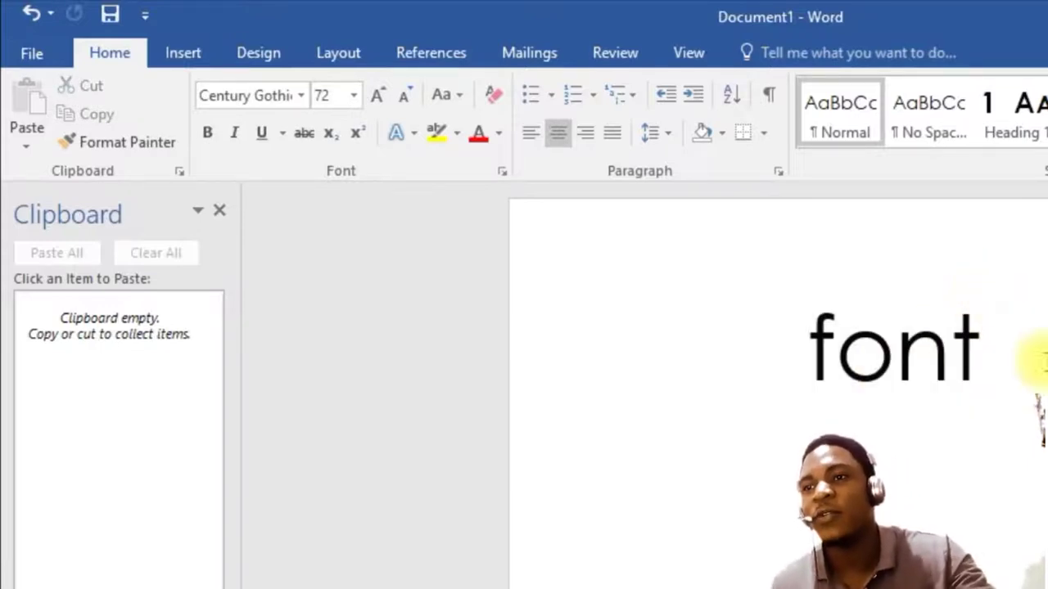
left_click_drag(1028, 356, 791, 362)
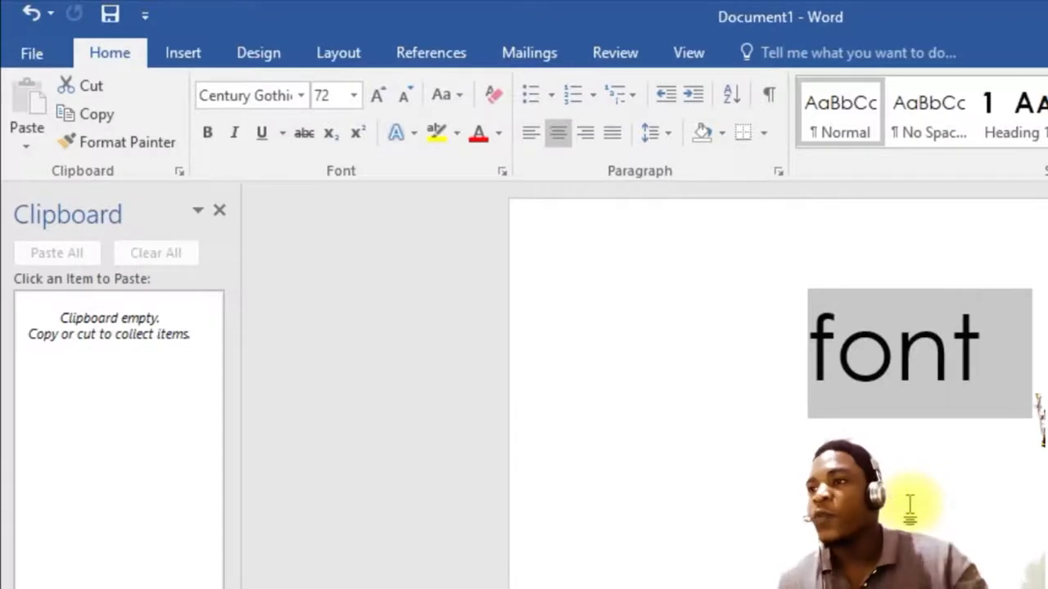
Scroll down the font name list, live-previewing typefaces on 'font' without applying any.
left_click(302, 95)
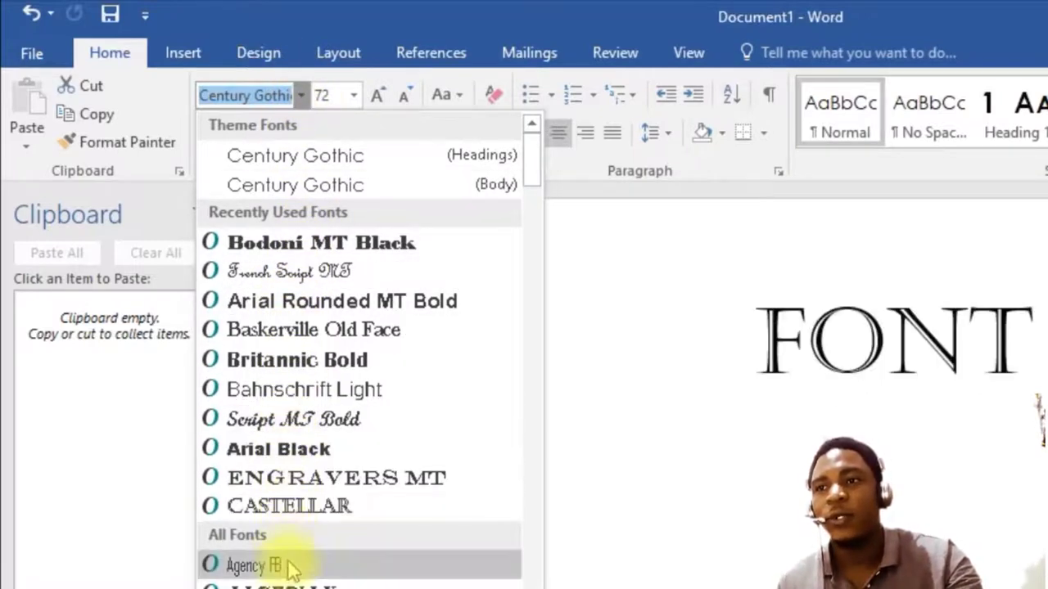
scroll(270, 565, "down", 1)
scroll(292, 532, "down", 2)
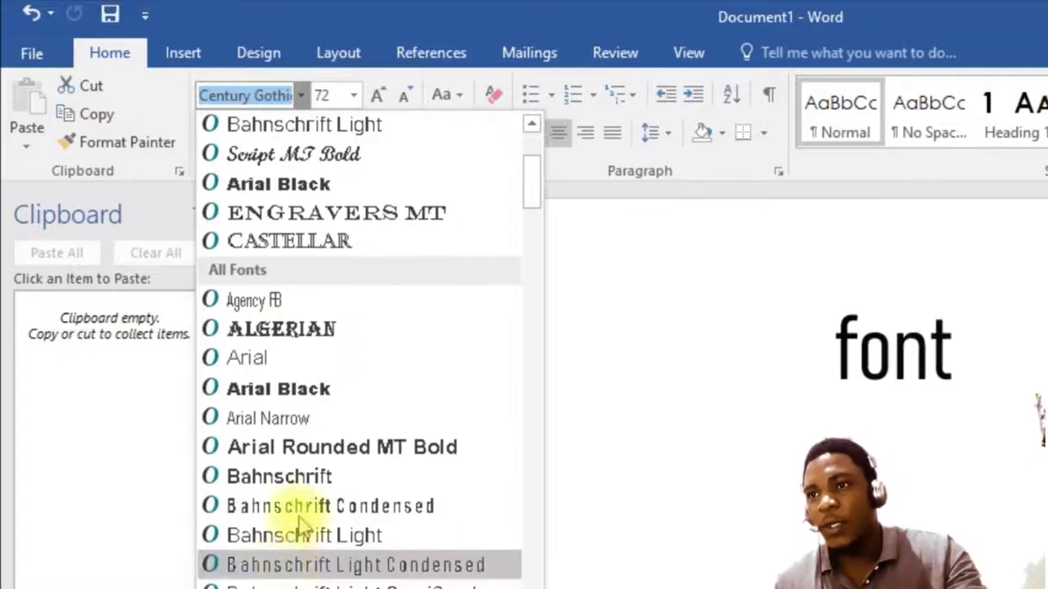
scroll(317, 357, "down", 3)
scroll(318, 357, "down", 1)
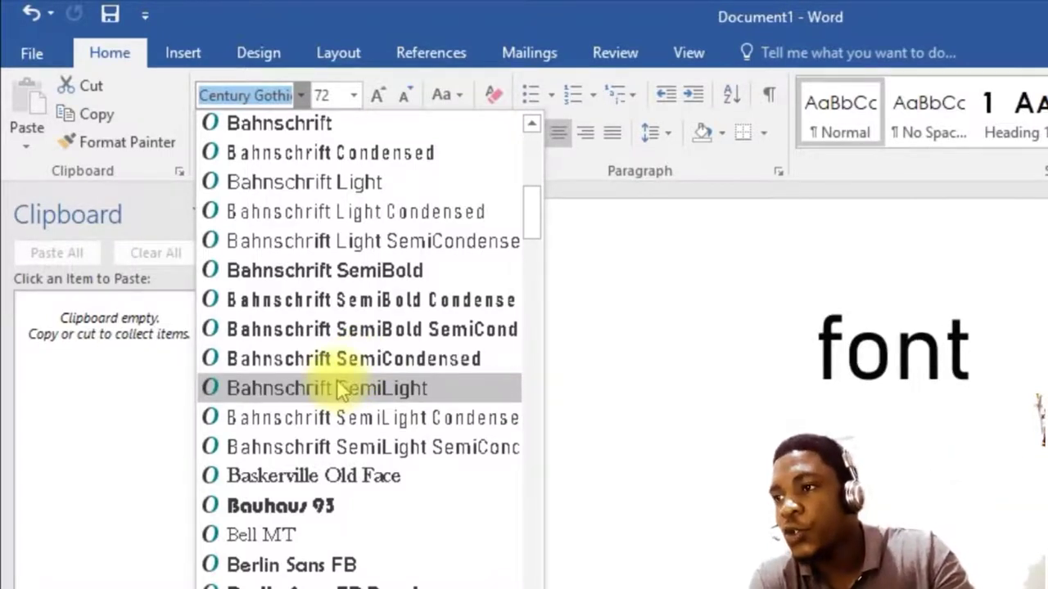
scroll(335, 391, "down", 1)
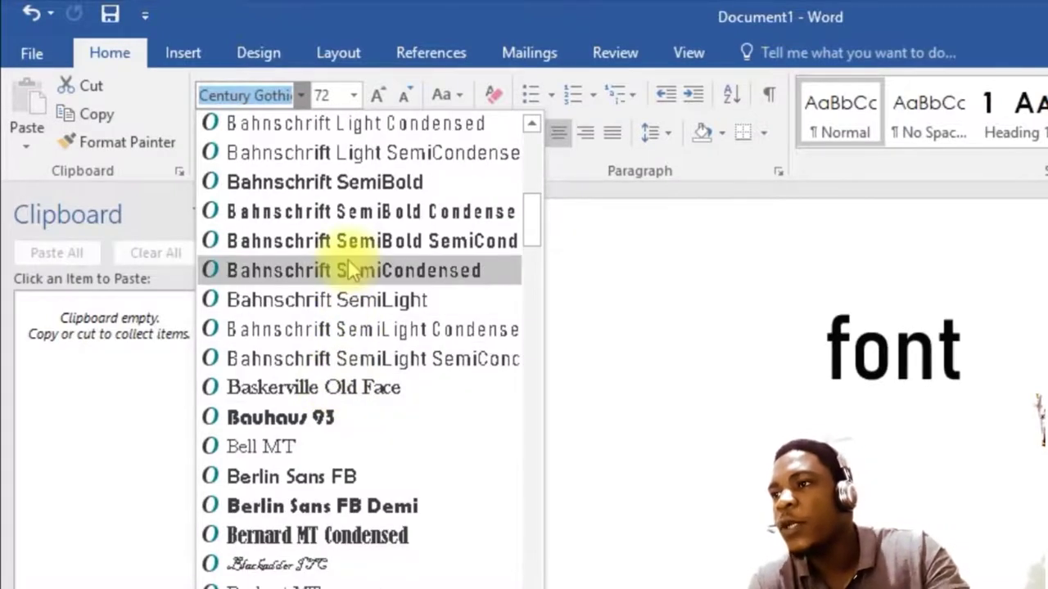
scroll(343, 491, "down", 2)
scroll(327, 459, "down", 1)
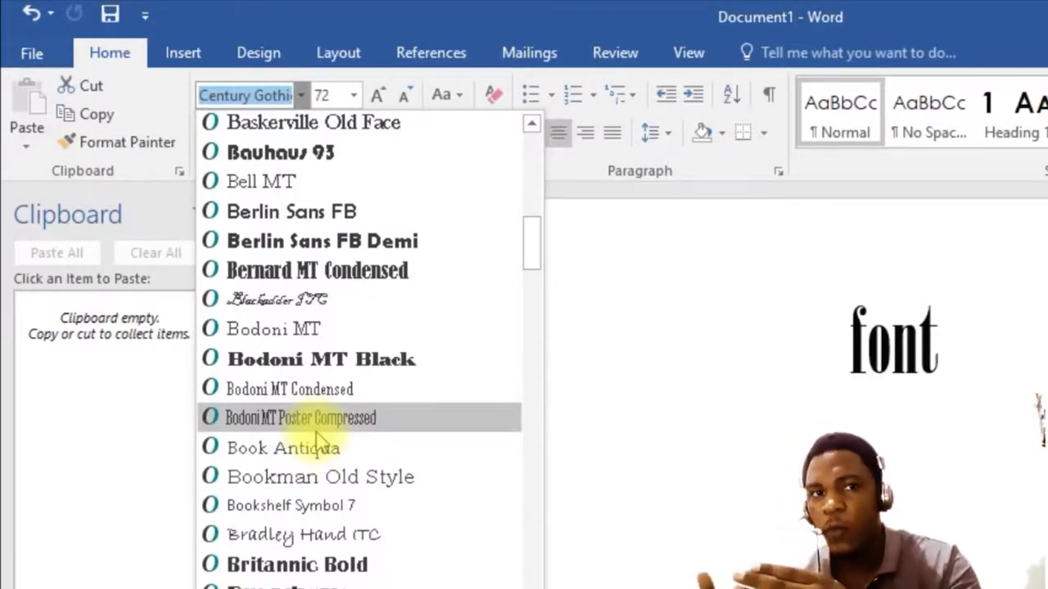
scroll(315, 429, "down", 1)
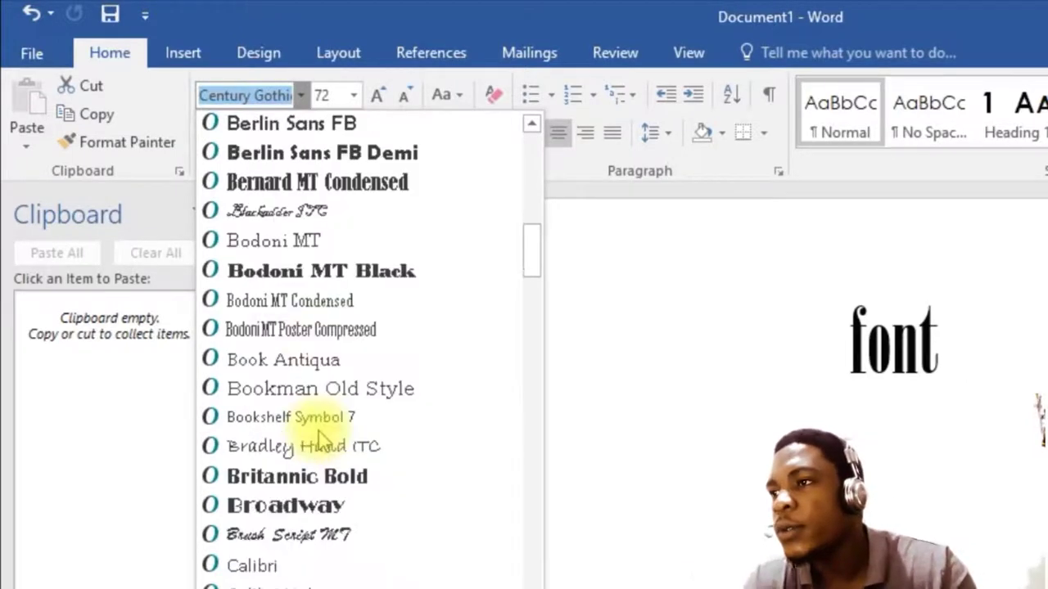
scroll(300, 417, "down", 3)
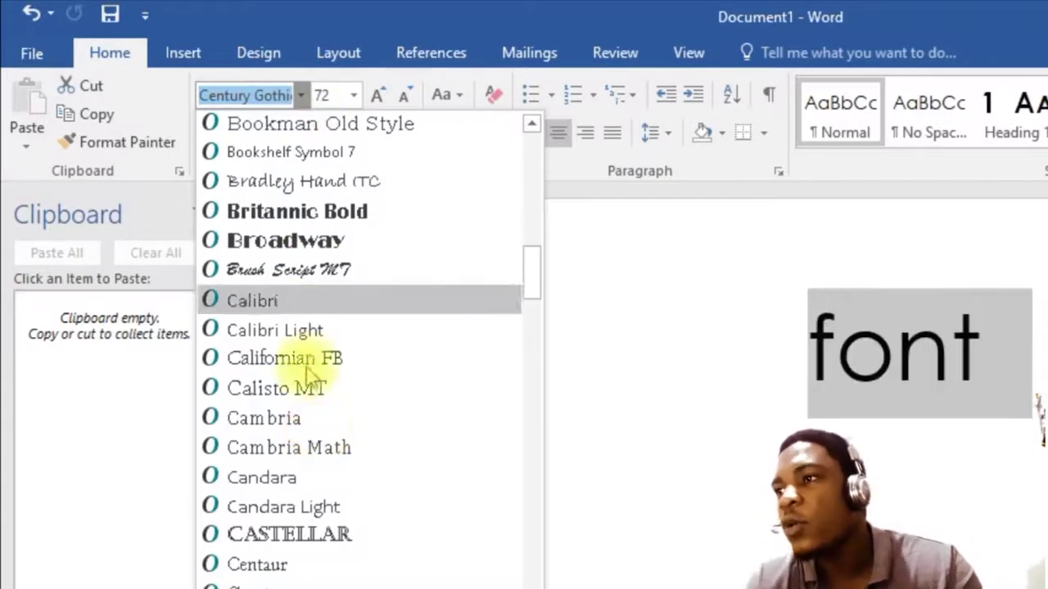
scroll(304, 544, "down", 8)
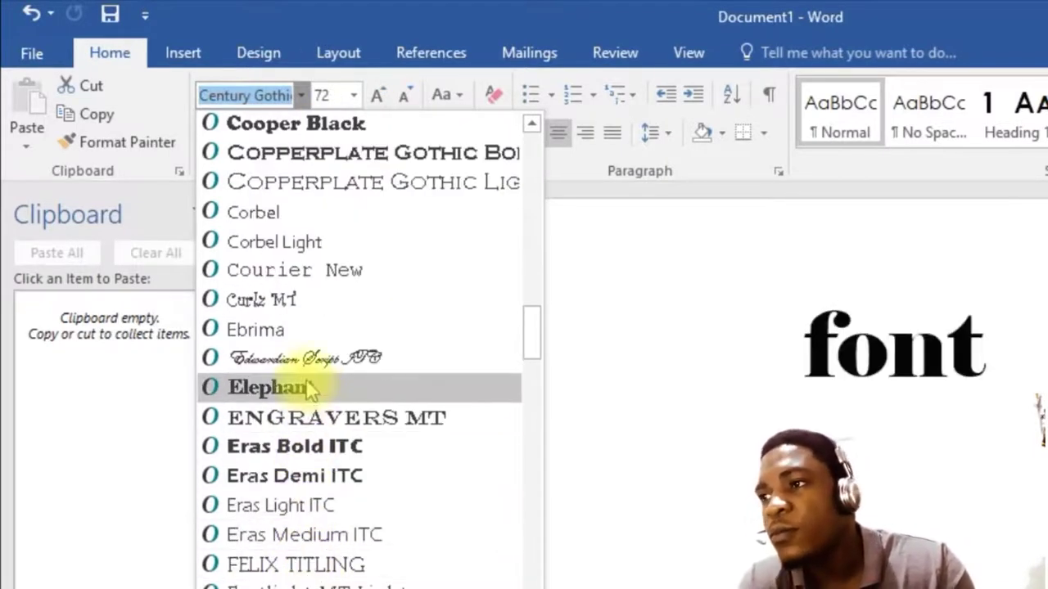
Scroll back up the font list and type 'NewT' into the font name box.
scroll(339, 445, "up", 2)
scroll(336, 449, "up", 2)
scroll(337, 449, "up", 5)
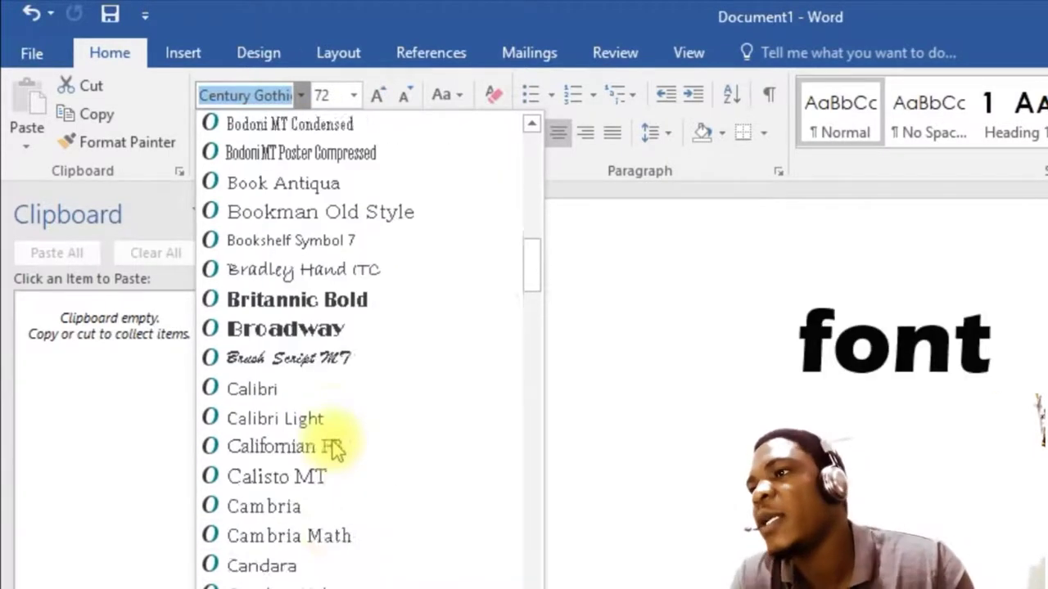
scroll(337, 449, "up", 1)
scroll(337, 449, "up", 6)
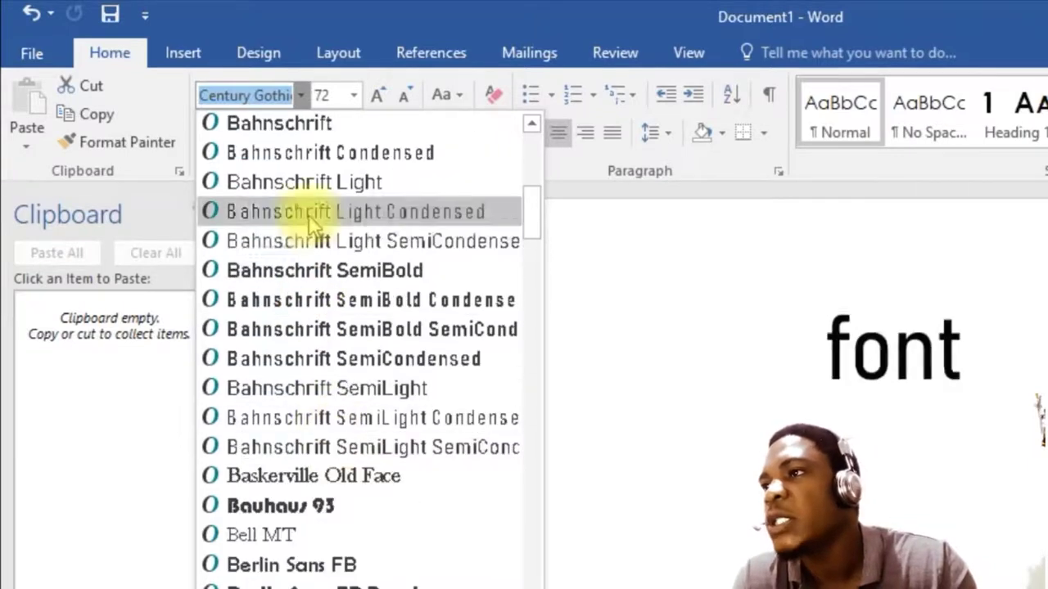
scroll(303, 210, "up", 2)
scroll(308, 217, "up", 5)
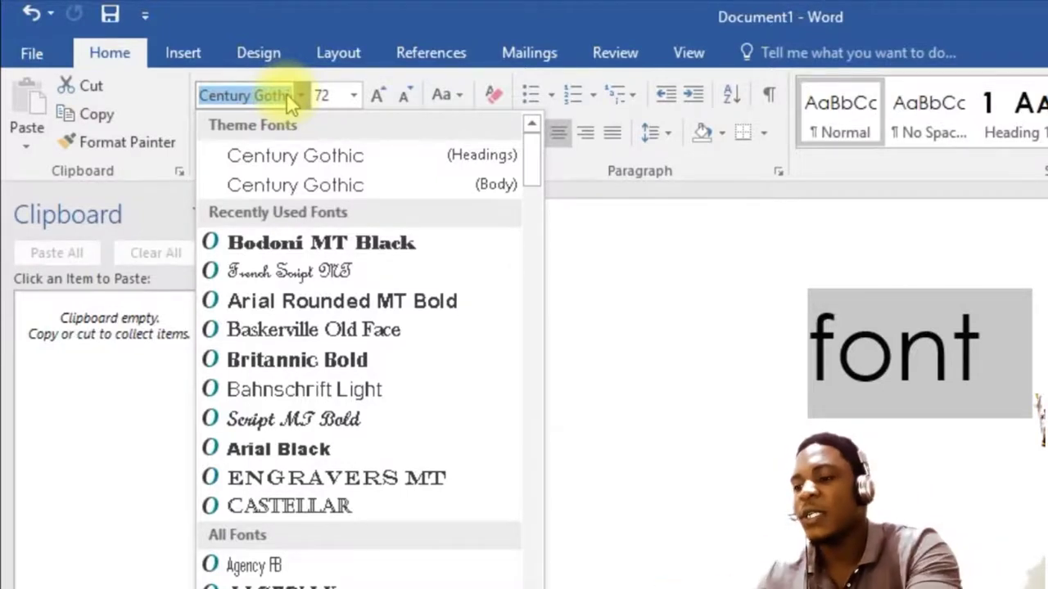
type("New ti")
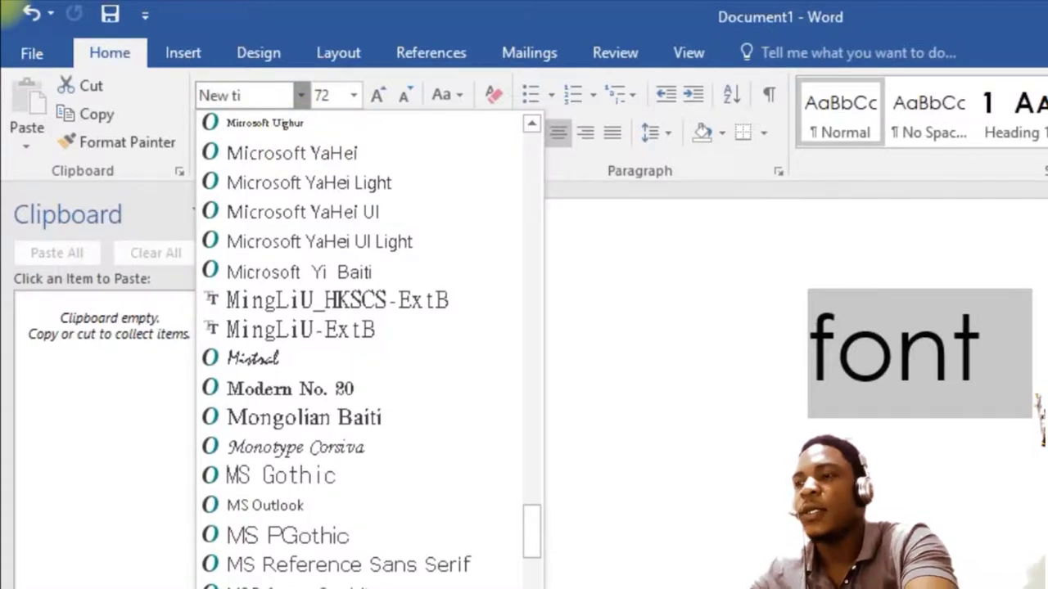
type("Times")
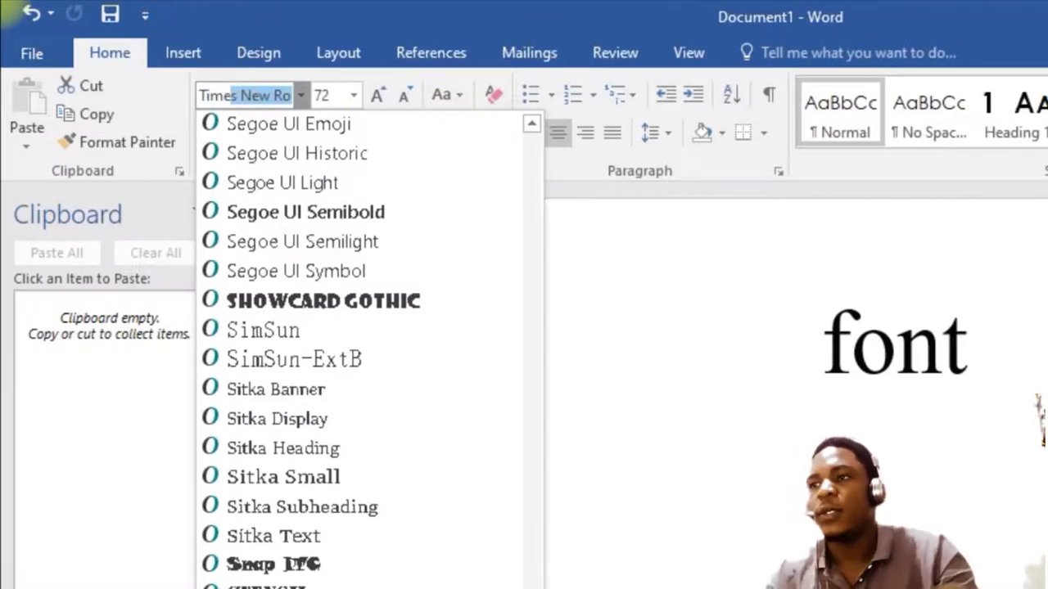
Apply Times New Roman to the word 'font'.
key("Return")
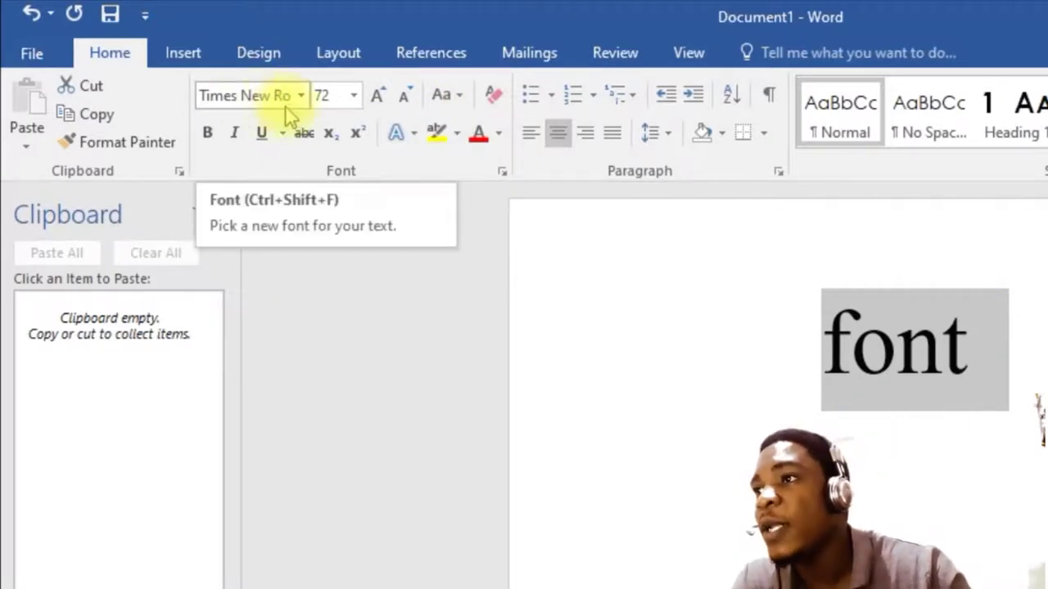
Reselect 'font' and keep its size at 72 pt from the Font Size list.
left_click(959, 457)
left_click_drag(982, 341, 814, 339)
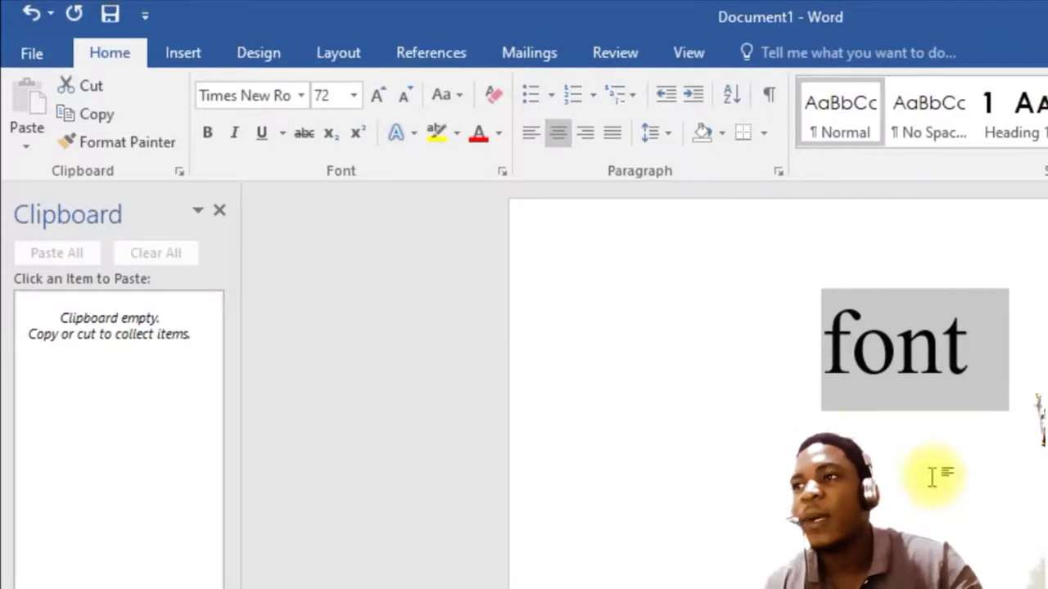
left_click(353, 96)
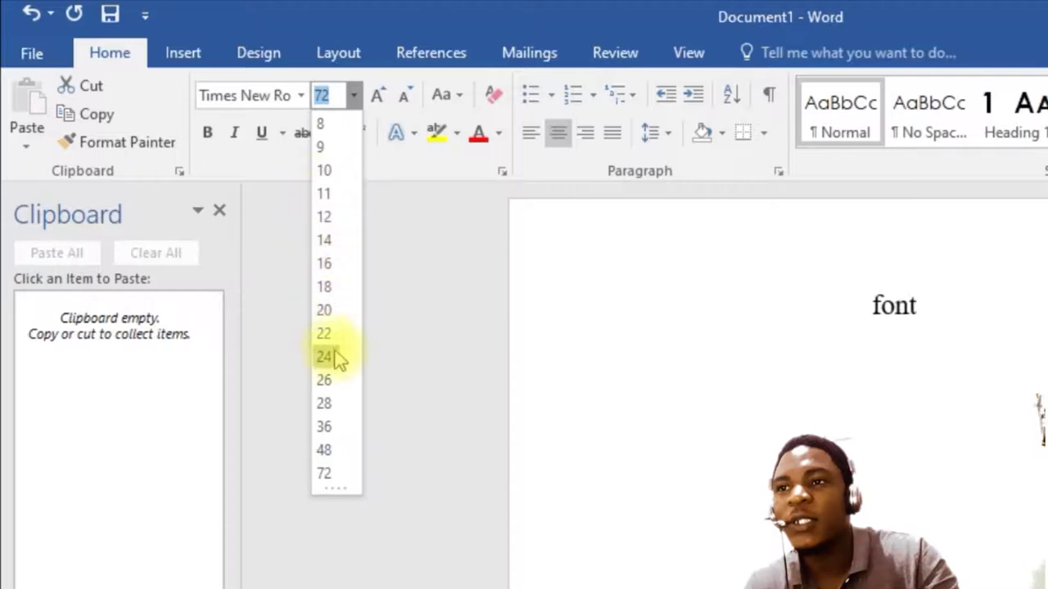
left_click(335, 473)
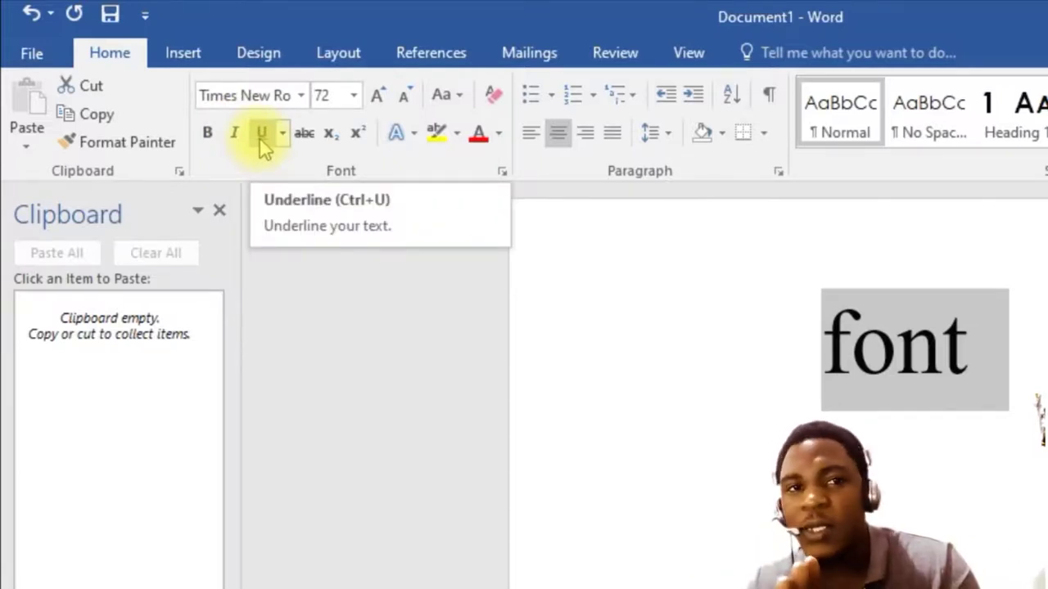
left_click(943, 351)
left_click_drag(982, 352, 802, 356)
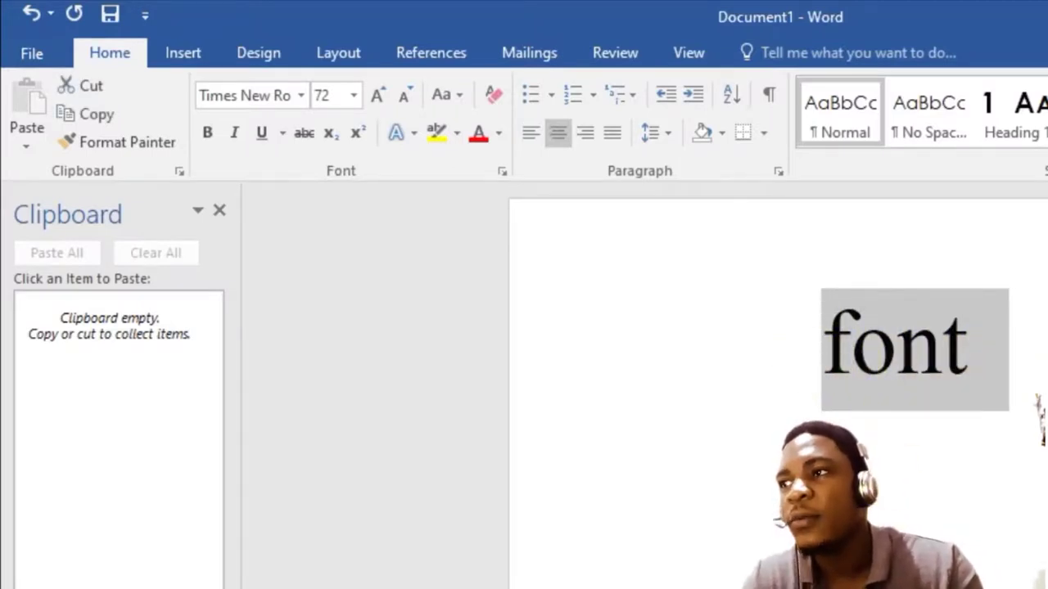
left_click(209, 135)
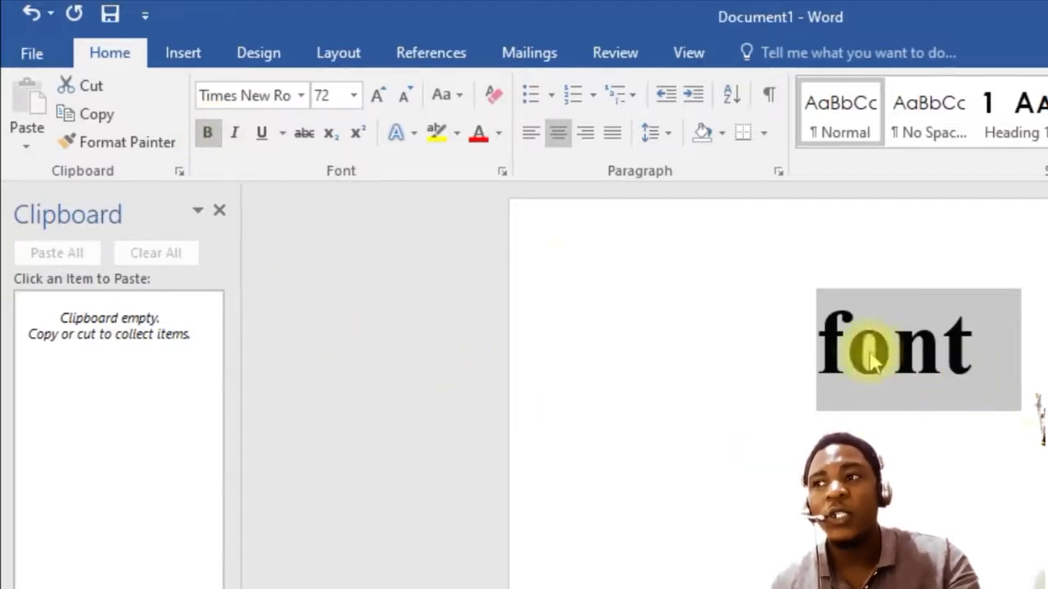
left_click(211, 141)
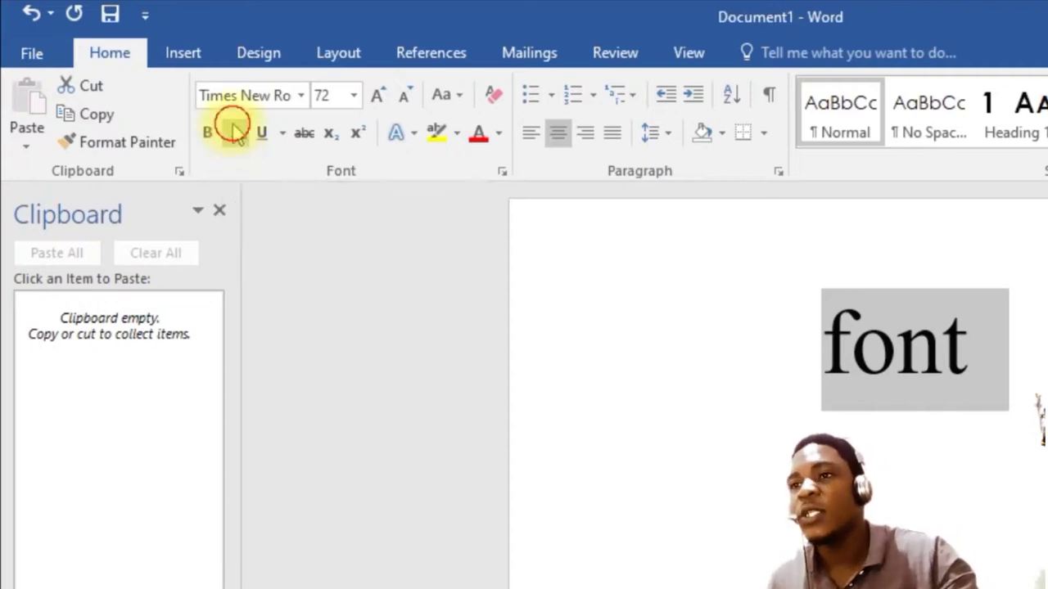
left_click(233, 133)
left_click(817, 534)
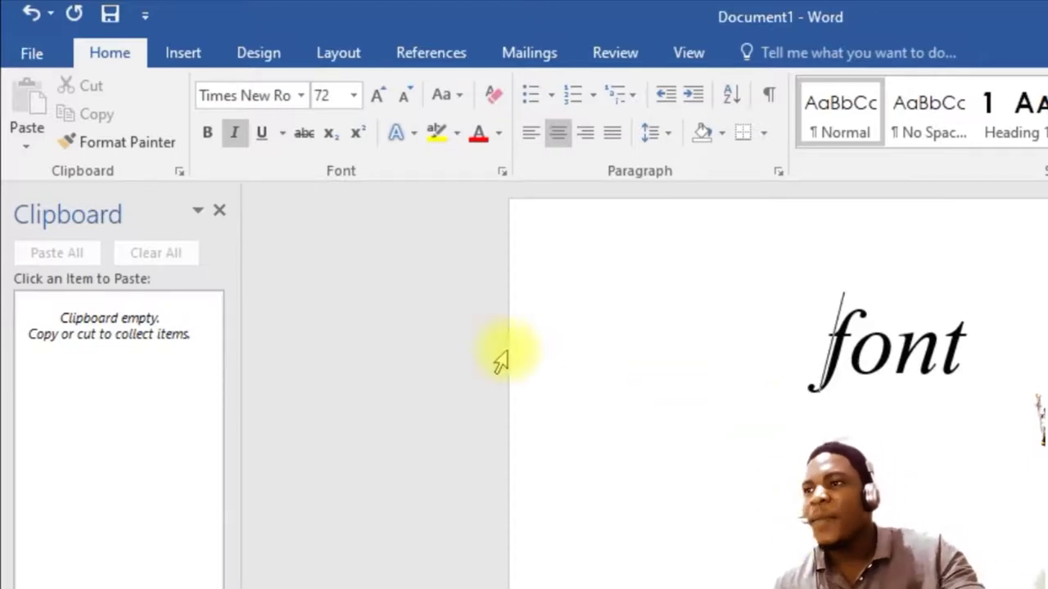
left_click_drag(975, 374, 778, 355)
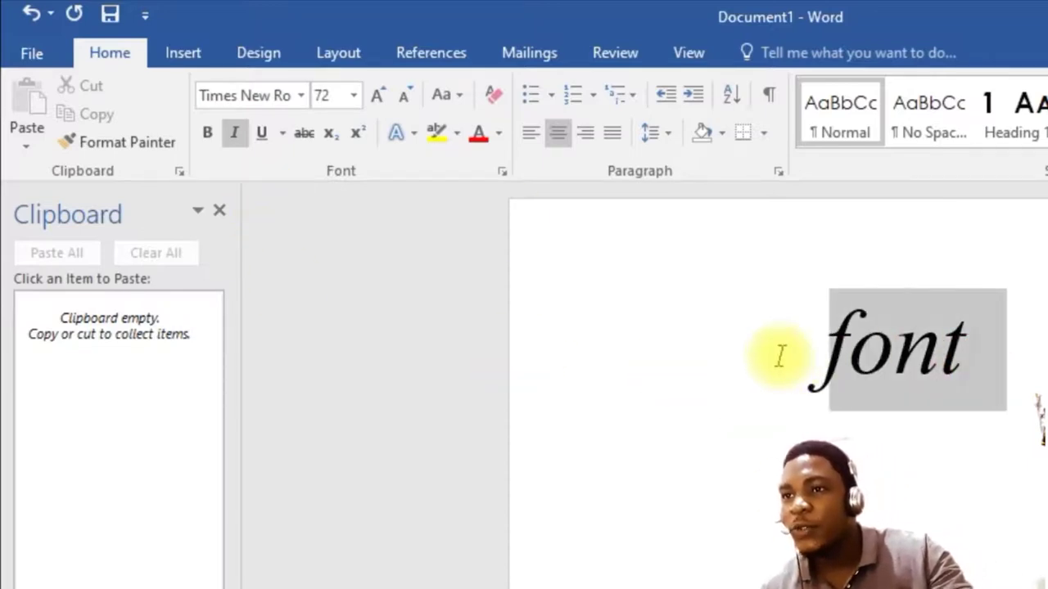
left_click(233, 133)
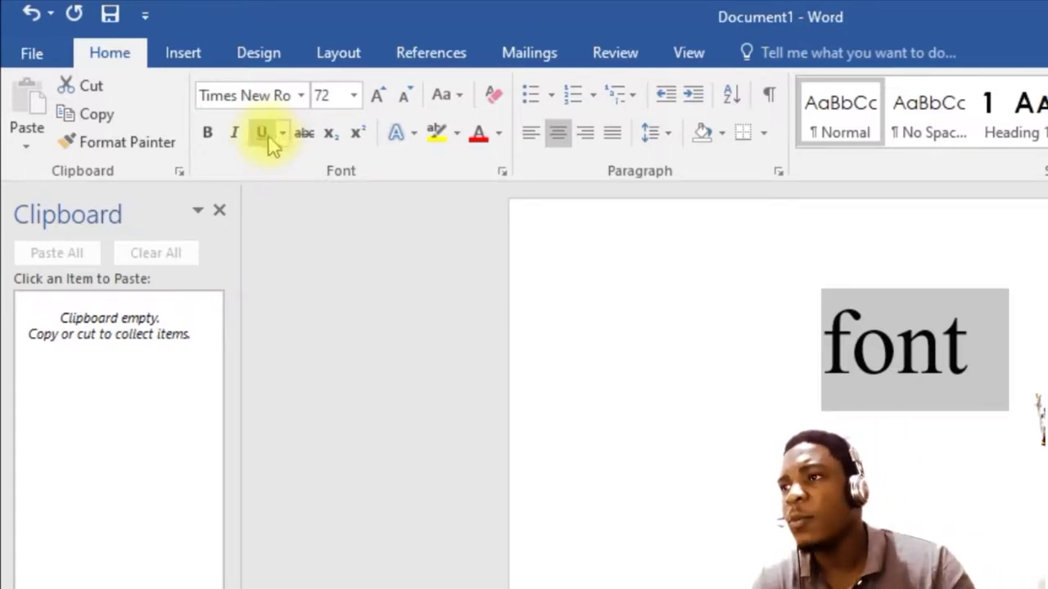
Underline 'font' and show the underline style and colour options.
left_click(262, 133)
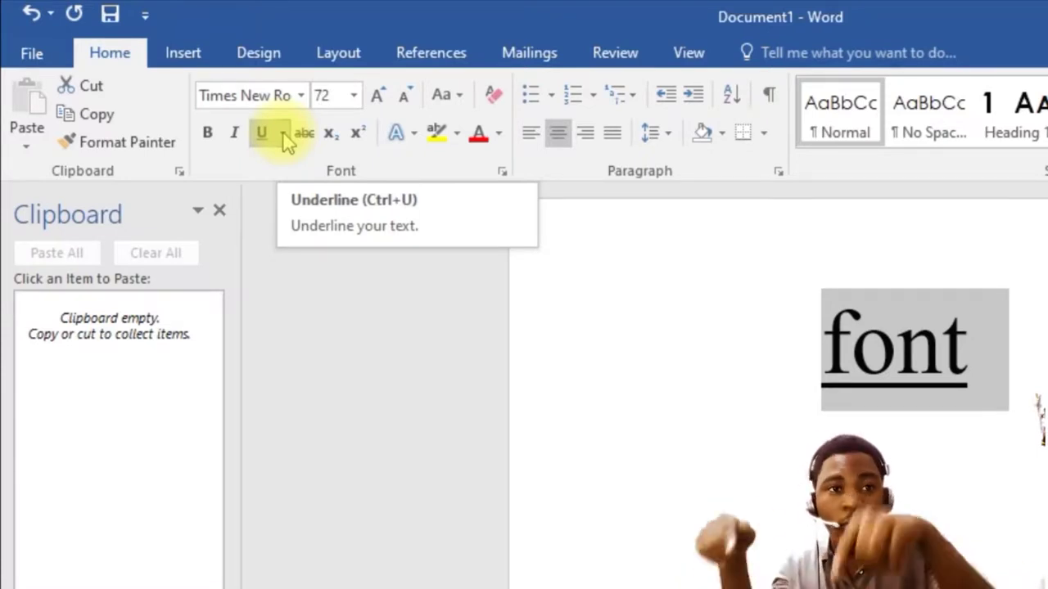
left_click(284, 139)
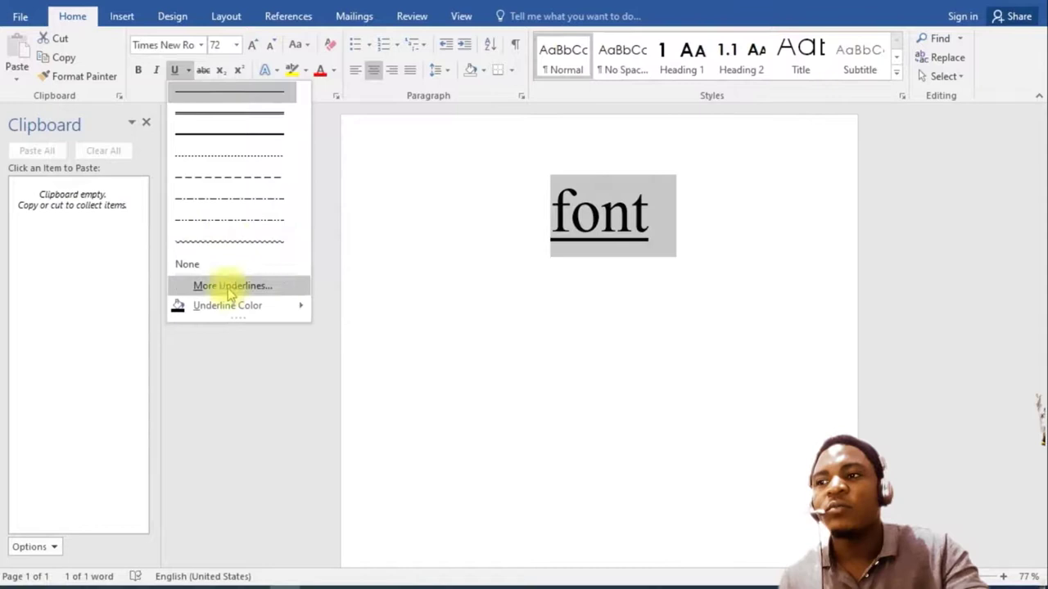
mouse_move(170, 247)
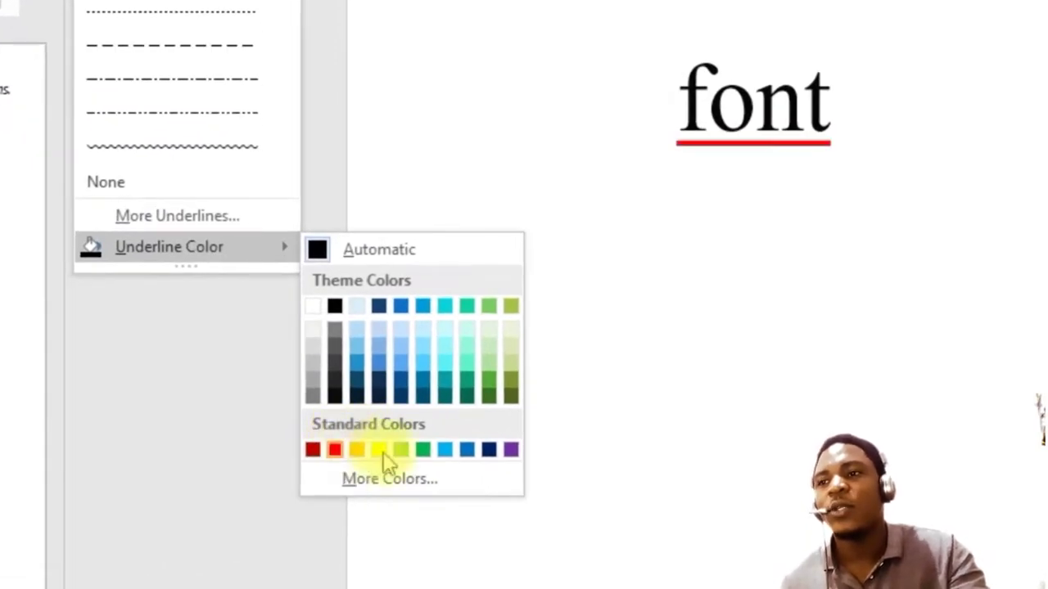
Make the underline on 'font' red, then strike through the word.
left_click(331, 451)
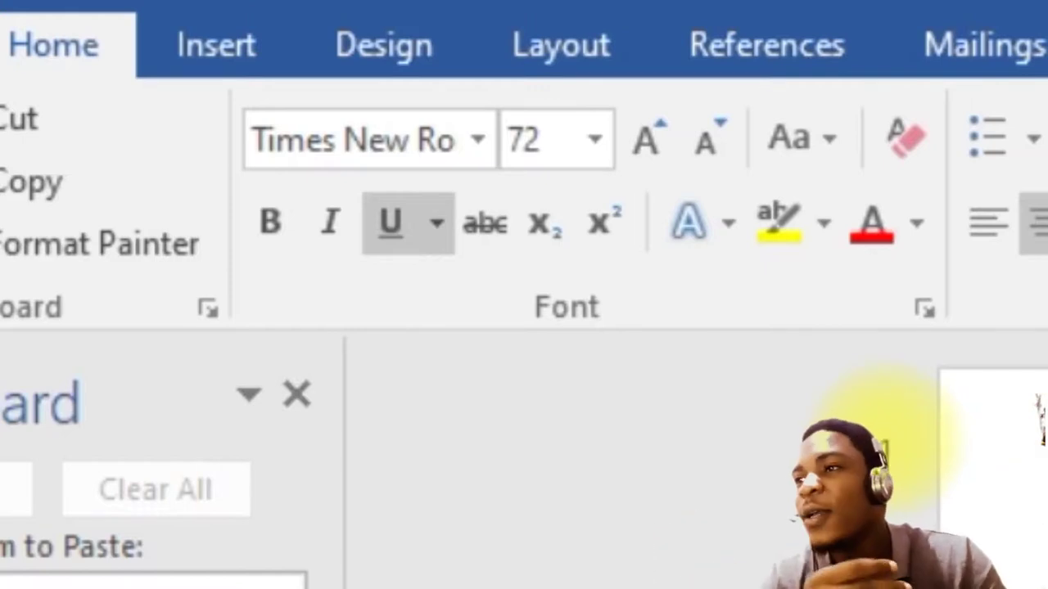
left_click(489, 224)
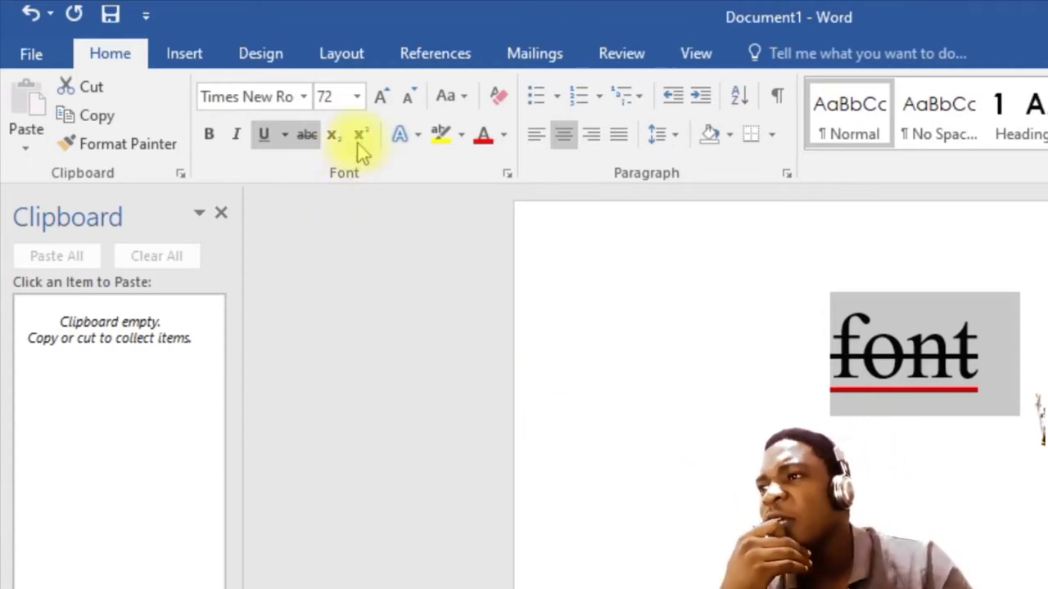
Remove the strikethrough and red underline from 'font', leaving the cursor after it.
left_click(305, 138)
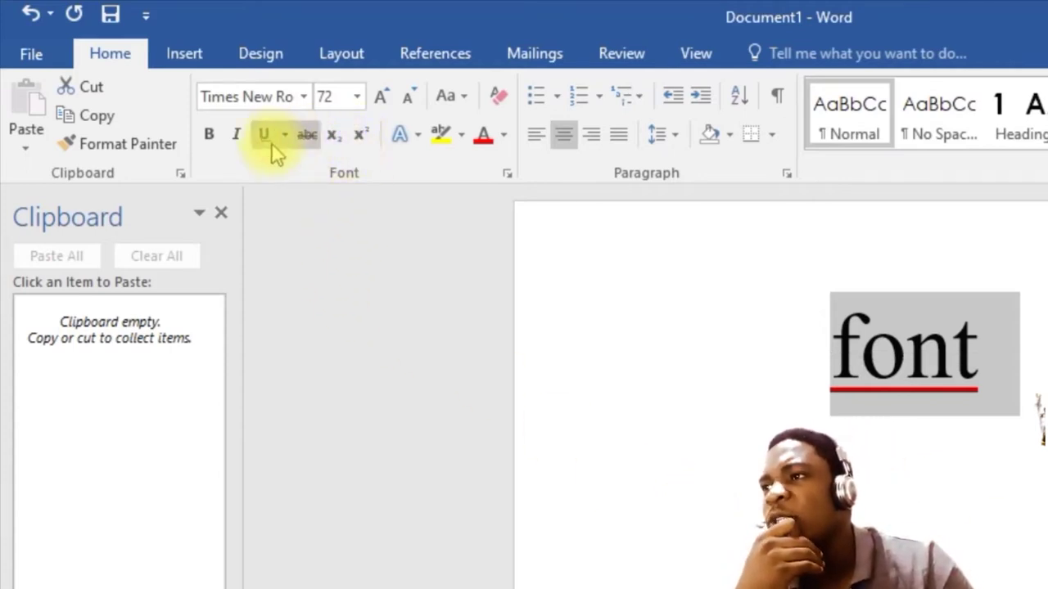
left_click(262, 134)
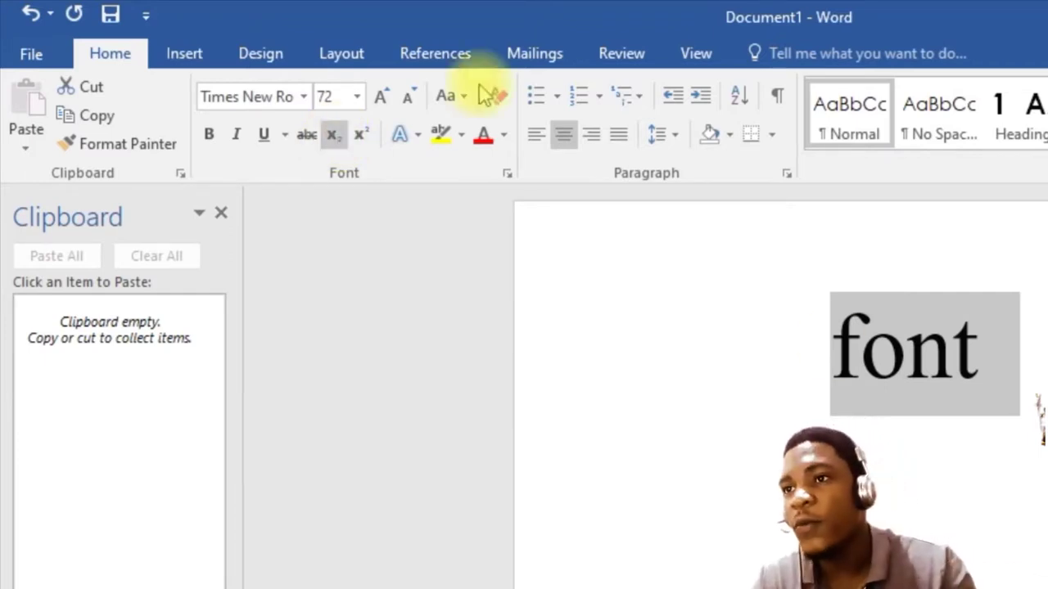
left_click(1000, 374)
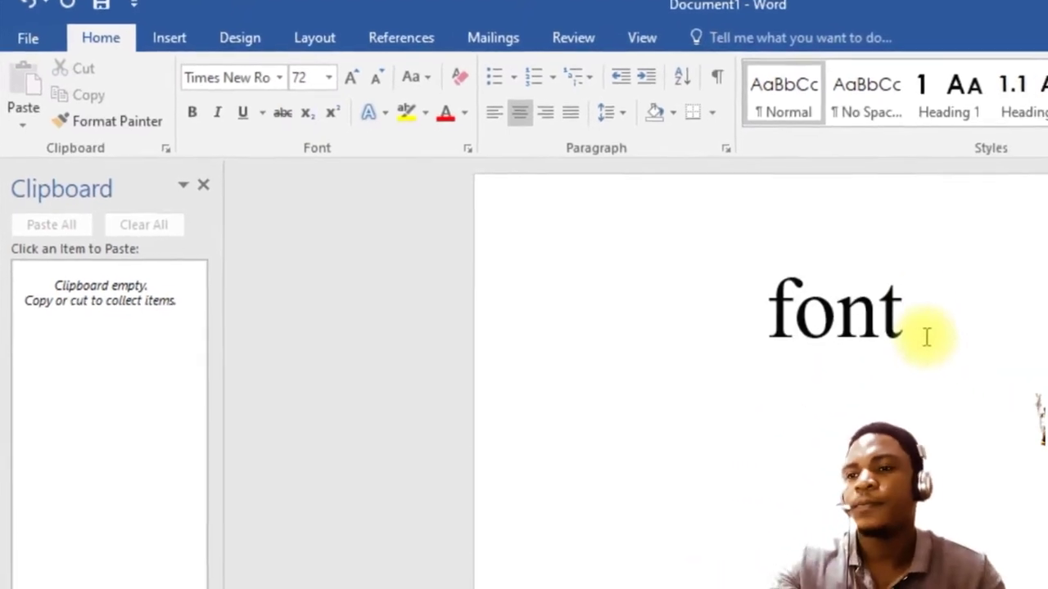
Start a new line below 'Font' and type the letter 'o'.
key("Return")
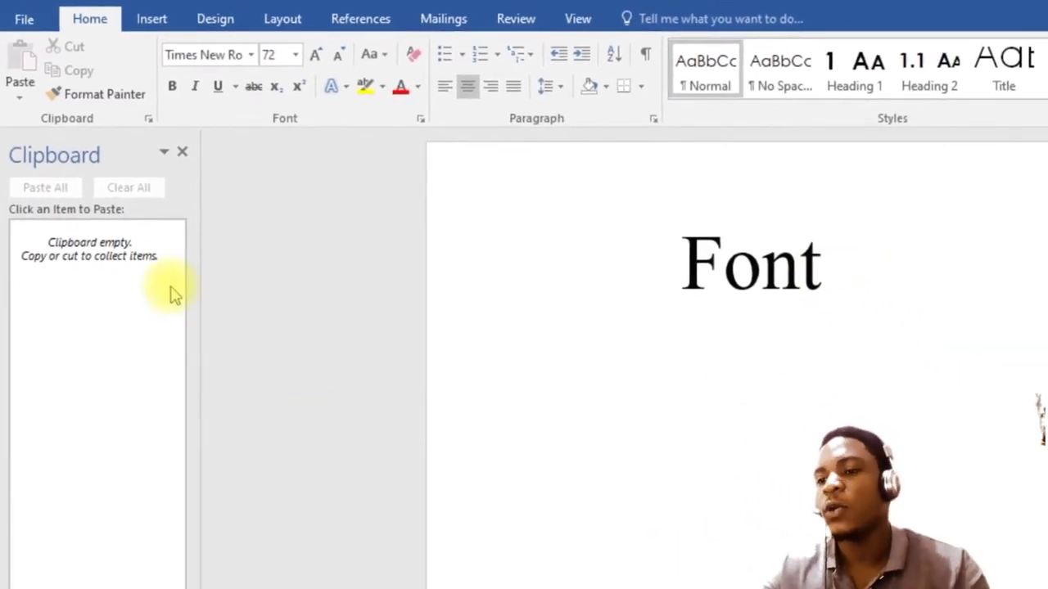
key("Return")
type("o")
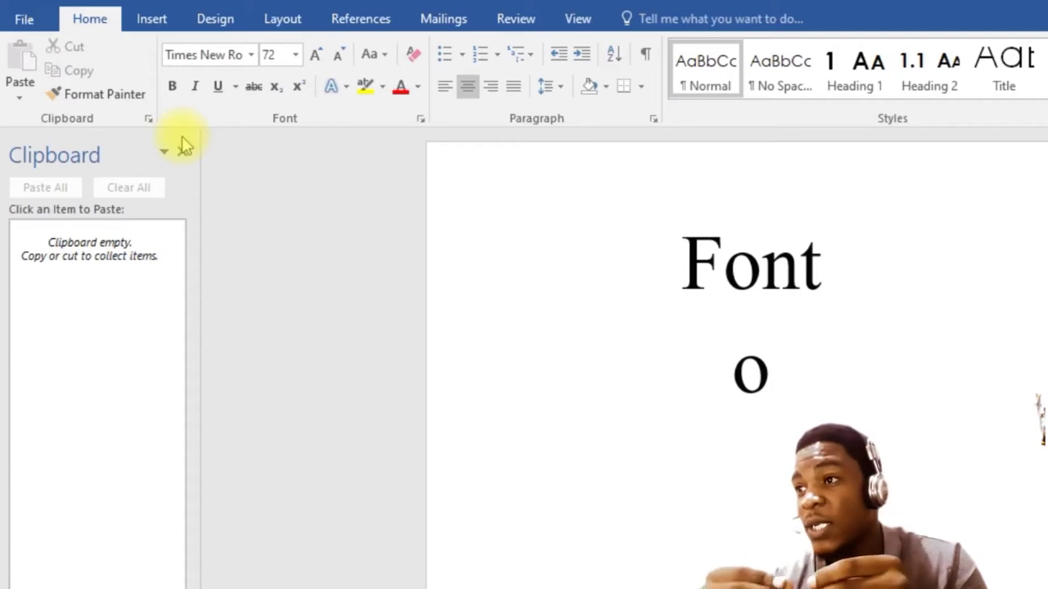
Add a subscript 2 after the O to make 'O2' and place the cursor after it.
left_click(281, 87)
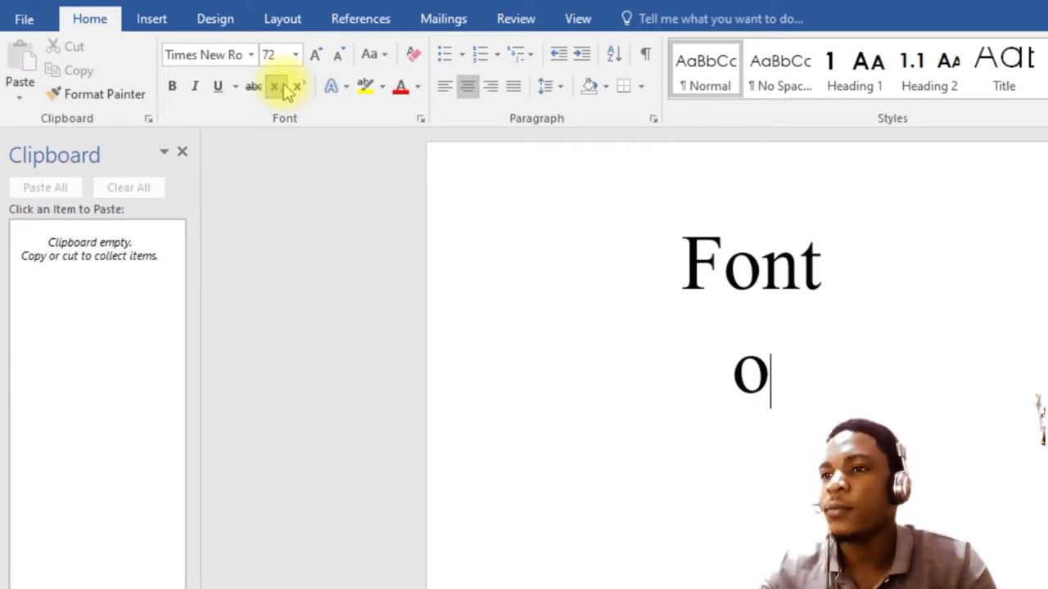
type("2")
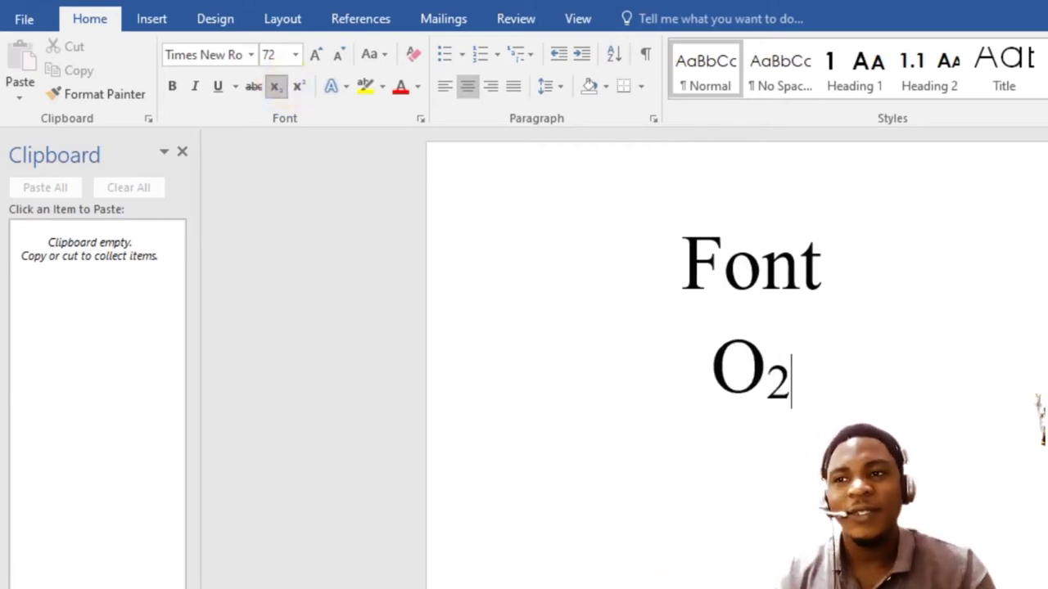
left_click_drag(802, 381, 666, 378)
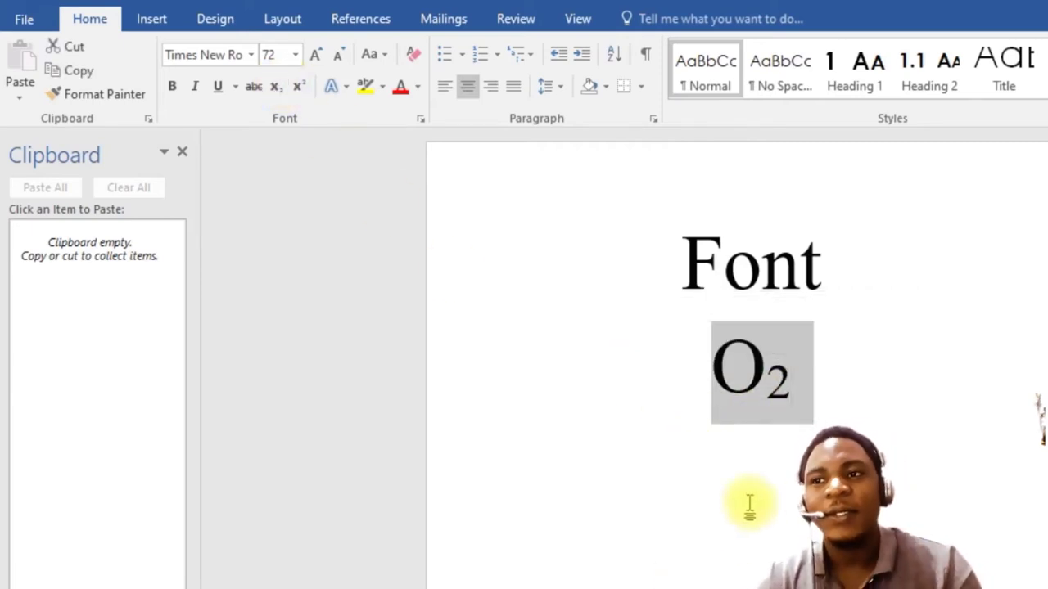
key("Right")
key("Left")
left_click(805, 379)
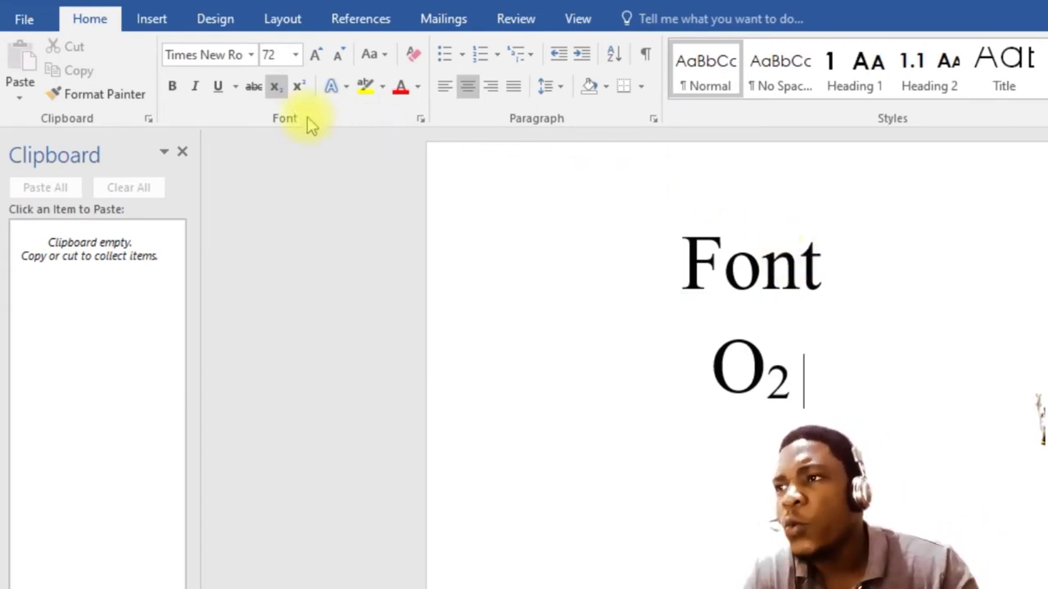
left_click(296, 86)
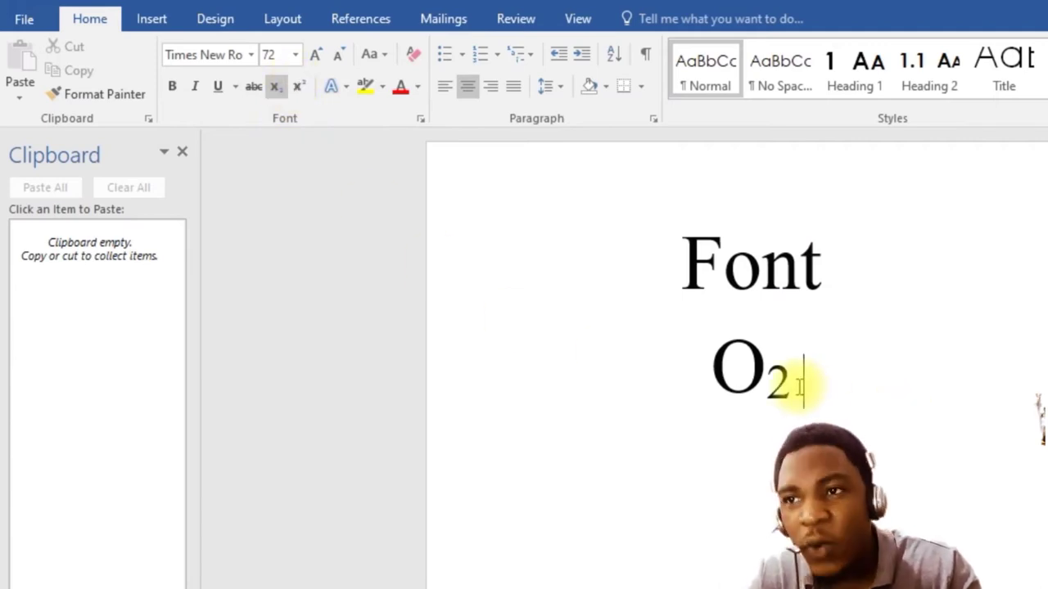
Delete stray subscript letters after O2, type a subscript 2, and turn subscript off.
left_click(277, 86)
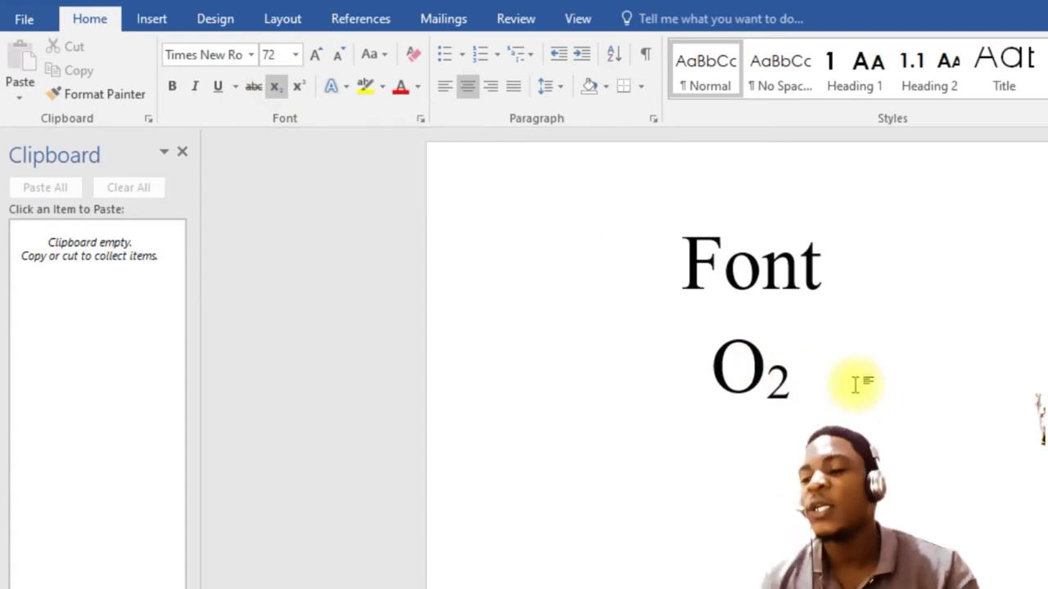
type(" ghhskkjskh")
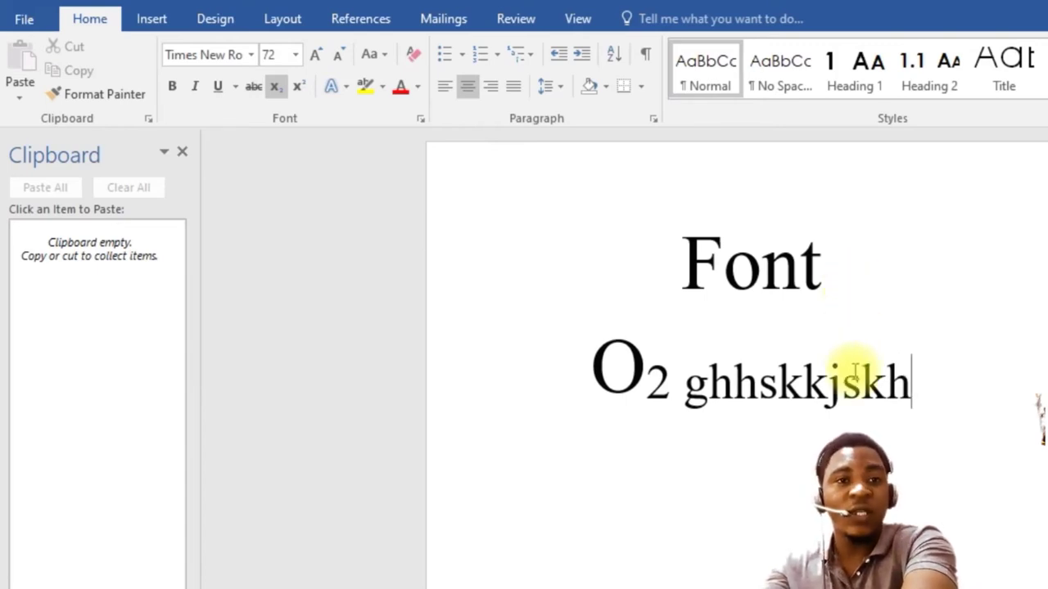
key("BackSpace")
key("BackSpace")
key("BackSpace")
key("BackSpace")
key("BackSpace")
key("BackSpace")
key("BackSpace")
key("BackSpace")
key("BackSpace")
key("BackSpace")
key("BackSpace")
key("BackSpace")
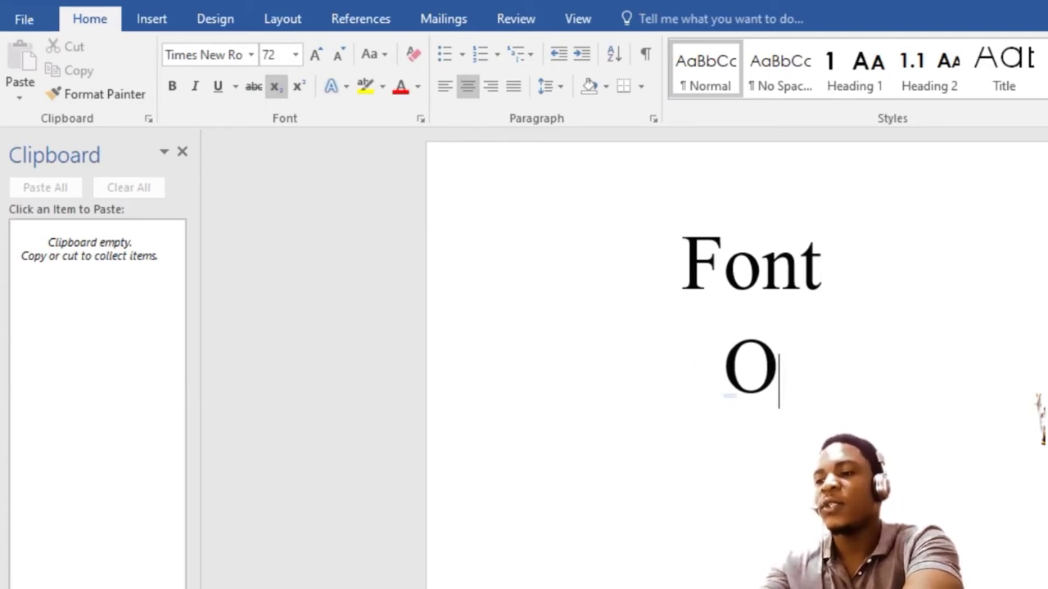
type("2")
key("ctrl+equal")
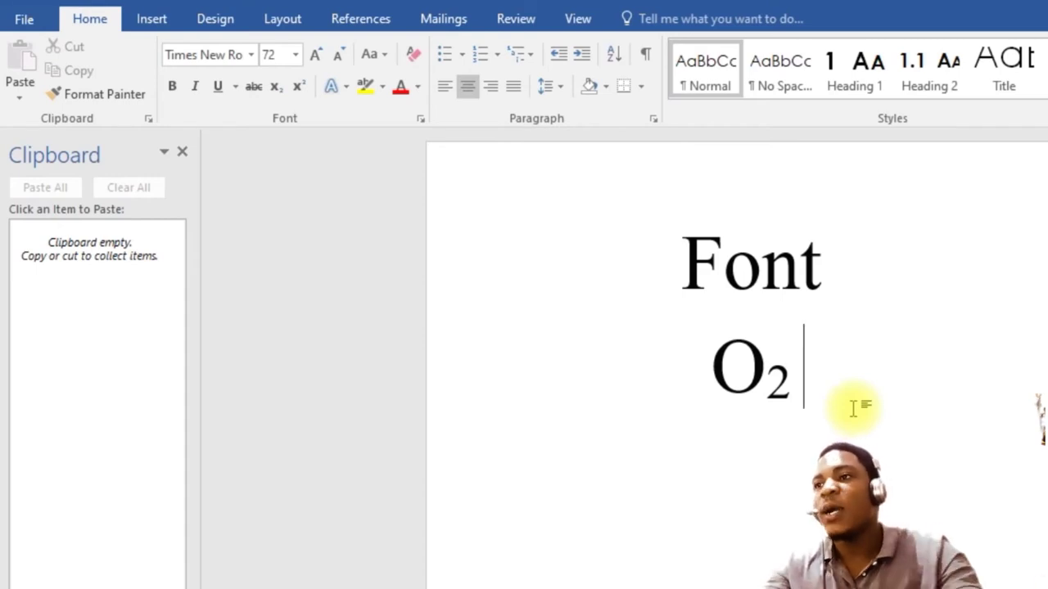
Continue the line with 'oxy' in normal full-size text.
left_click(276, 90)
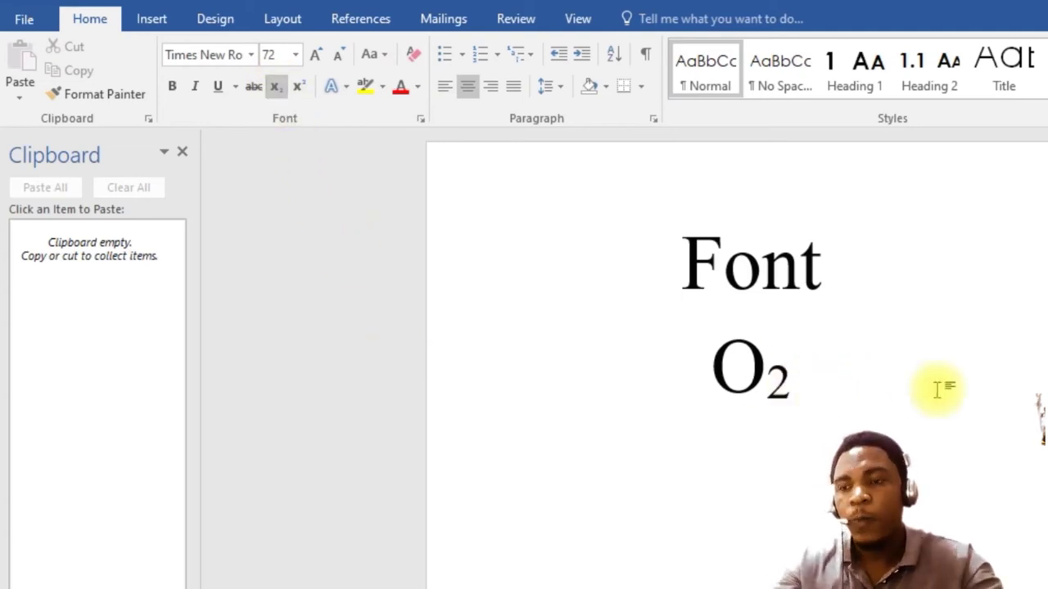
left_click(275, 88)
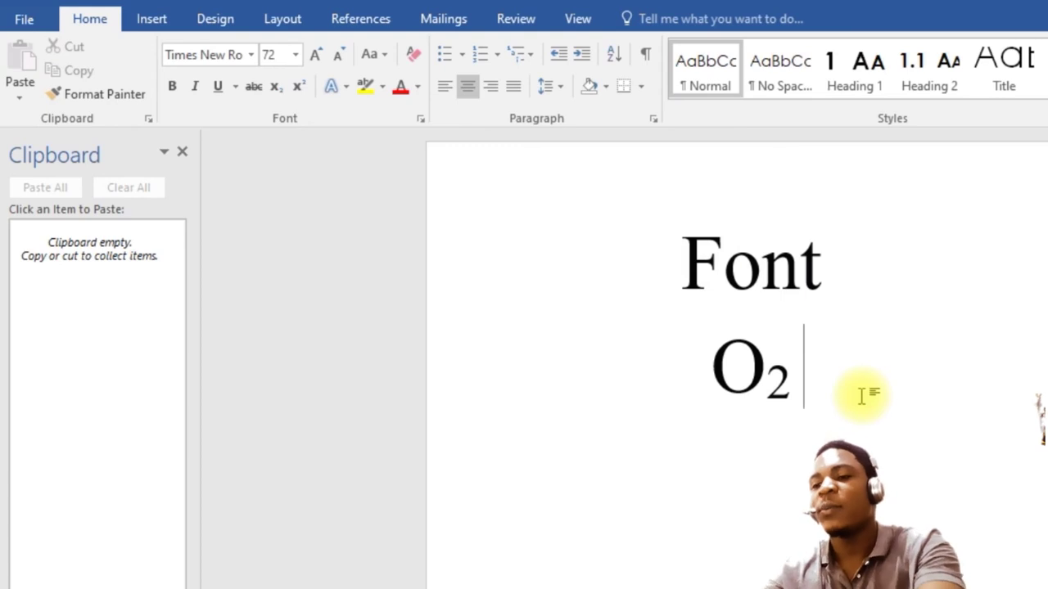
type("ox")
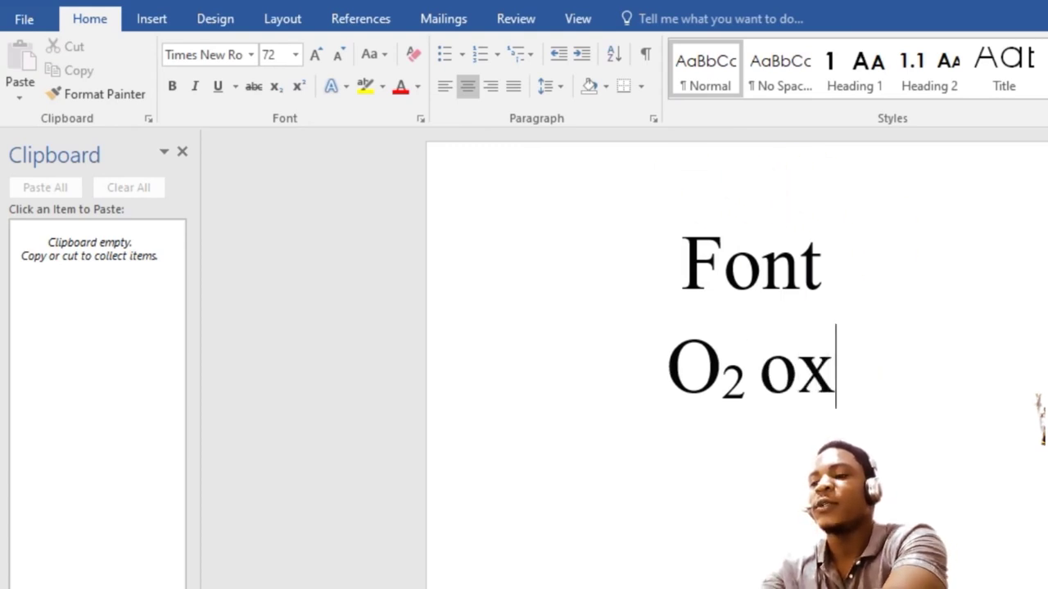